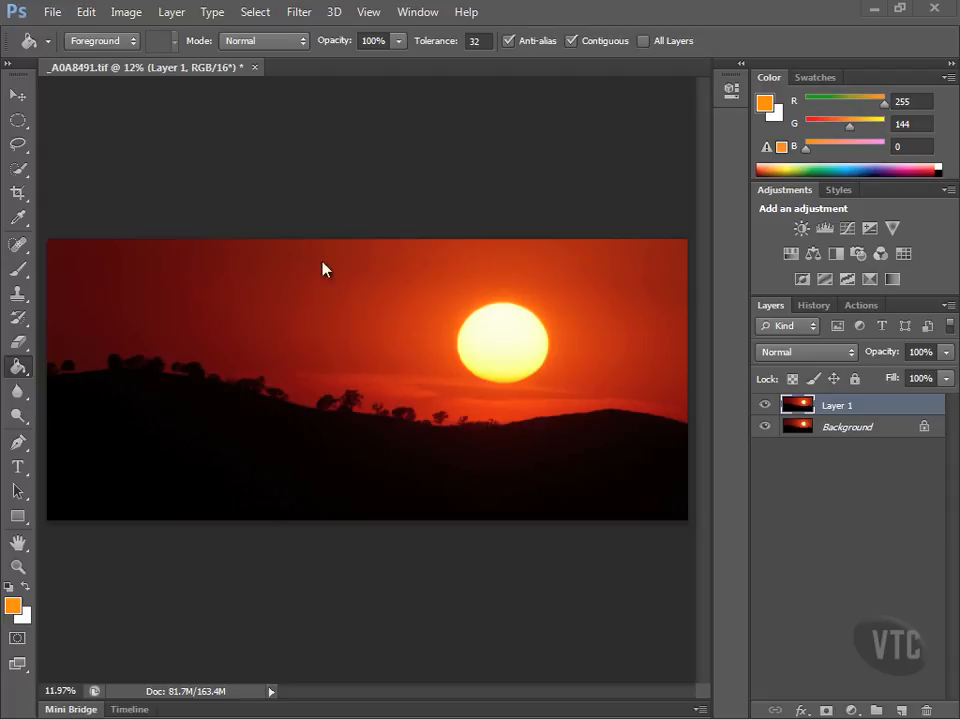
Draw a small rectangular marquee selection and deselect it, and select a wide rectangle spanning the sky and the sun instead
click(19, 124)
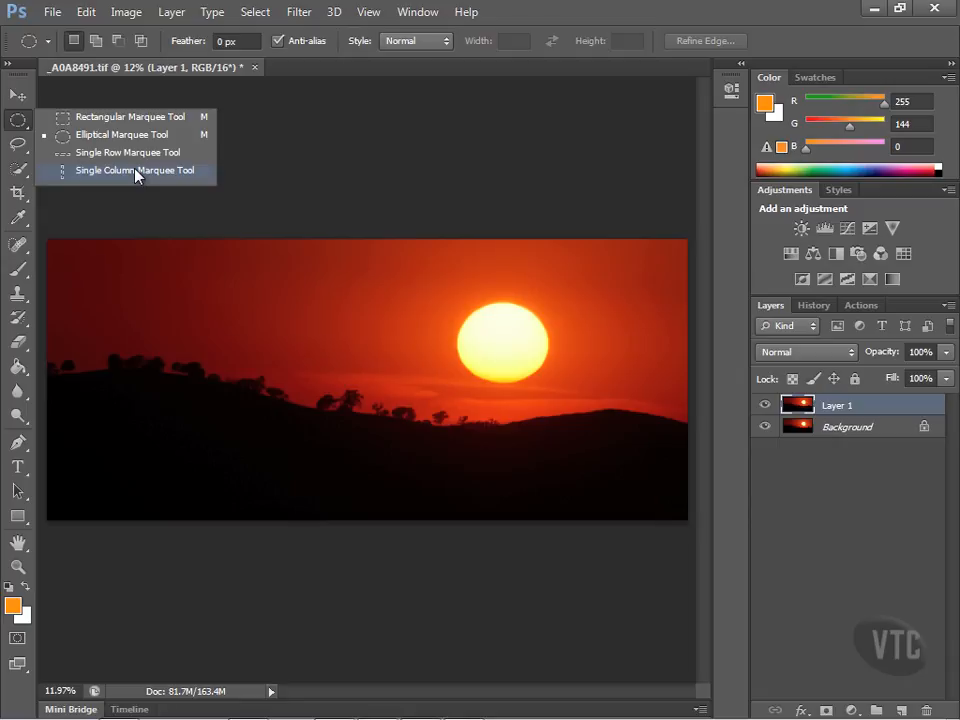
click(123, 118)
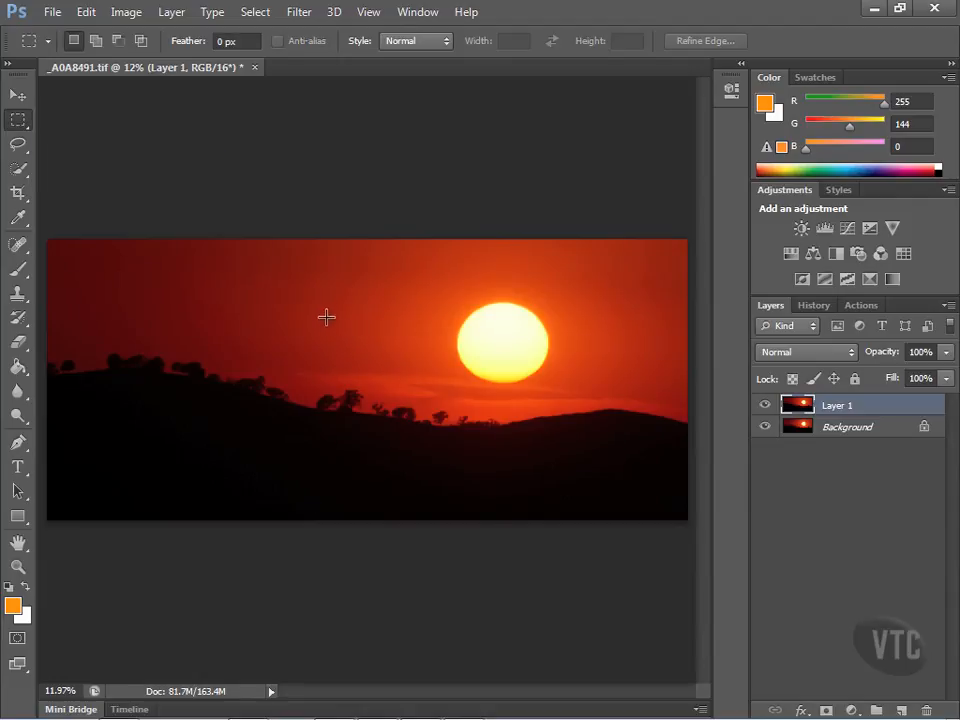
drag(332, 288, 369, 380)
right_click(369, 378)
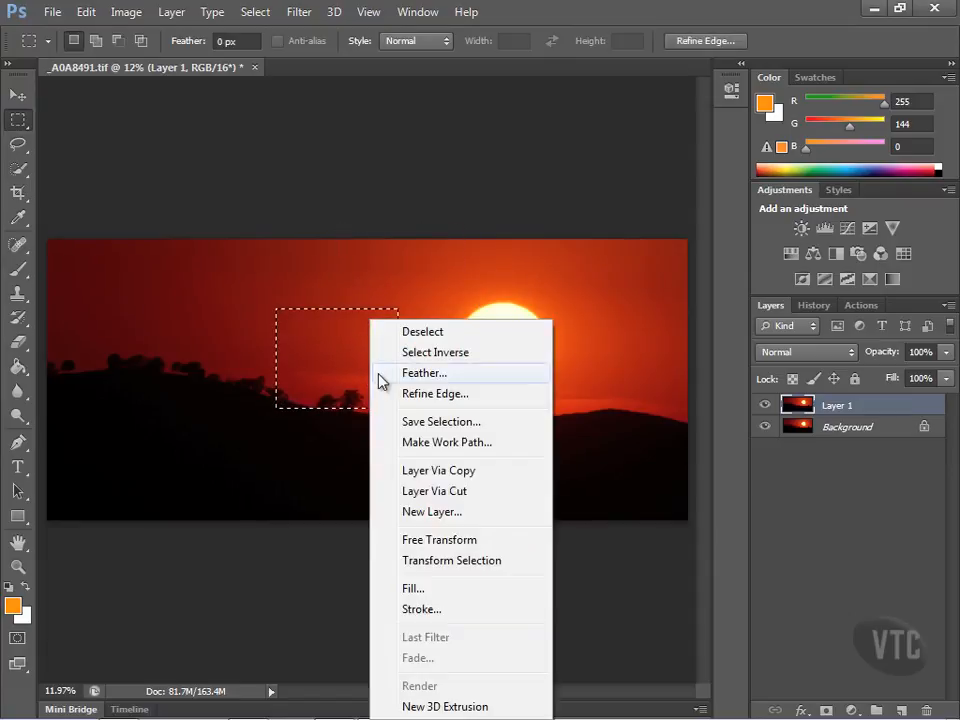
click(415, 331)
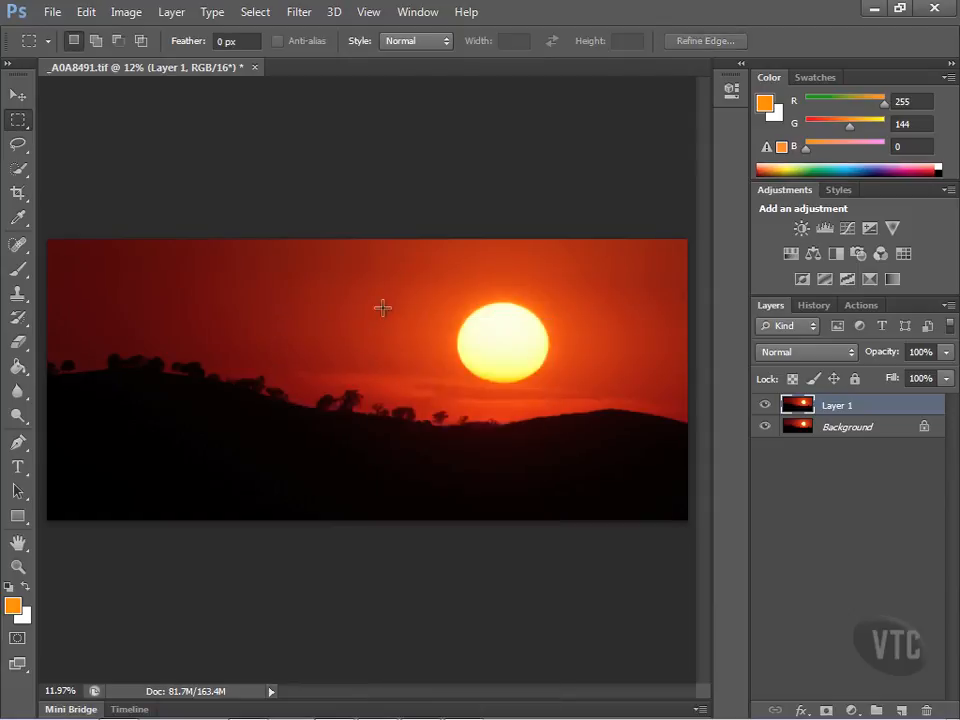
drag(220, 298, 567, 405)
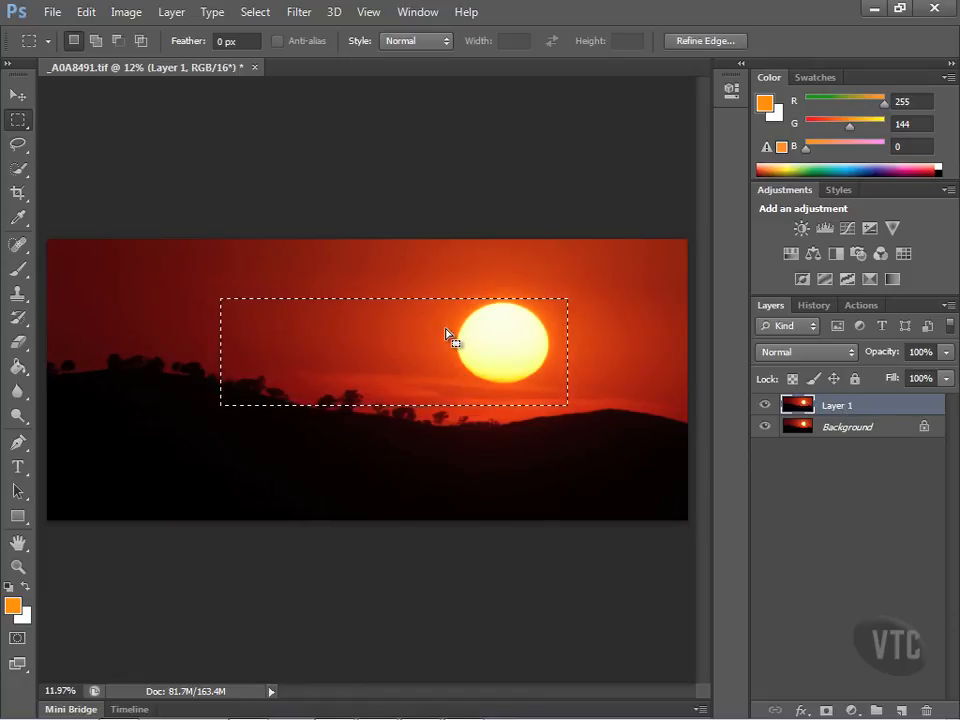
Try brightening the selected area with a Curves adjustment of input 119 and output 153, and cancel it
click(122, 12)
mouse_move(139, 60)
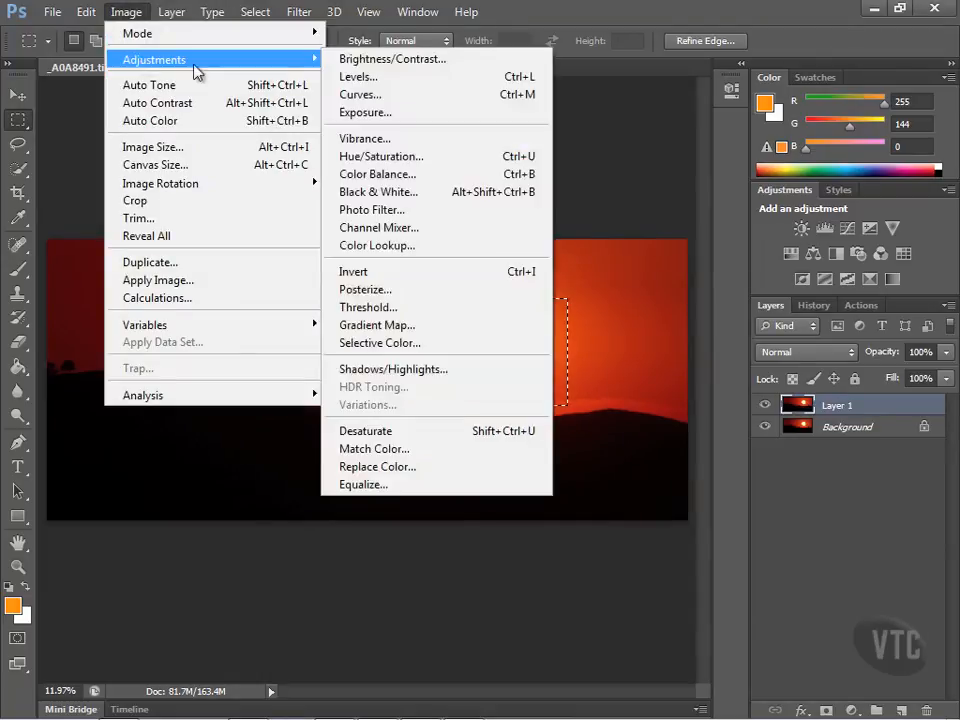
click(399, 97)
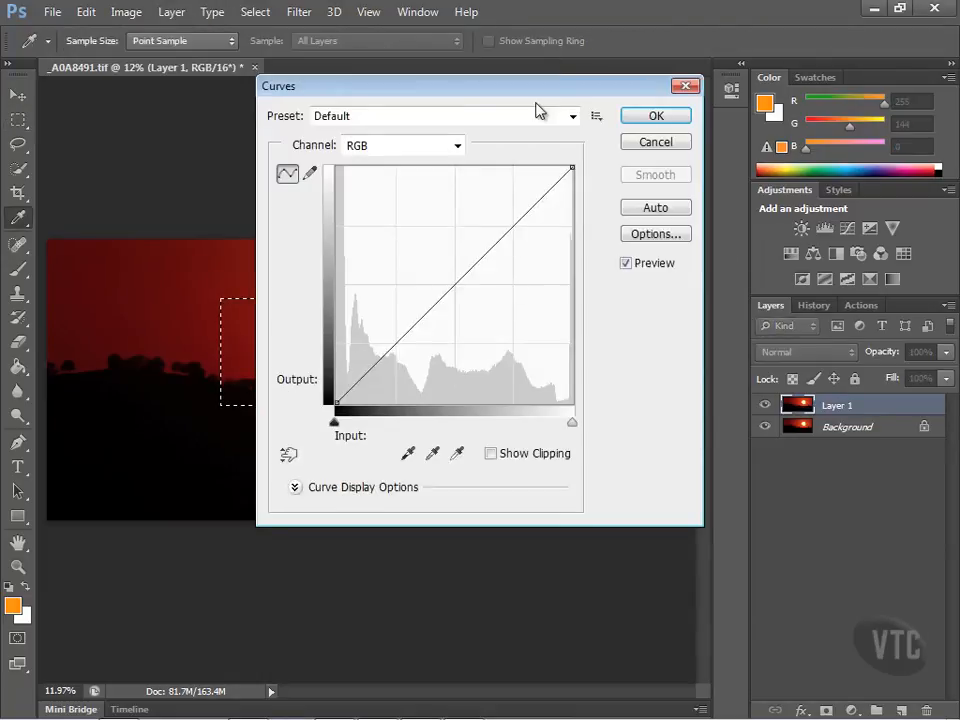
mouse_move(533, 90)
mouse_down()
mouse_move(748, 72)
mouse_move(783, 46)
mouse_up()
drag(702, 239, 695, 215)
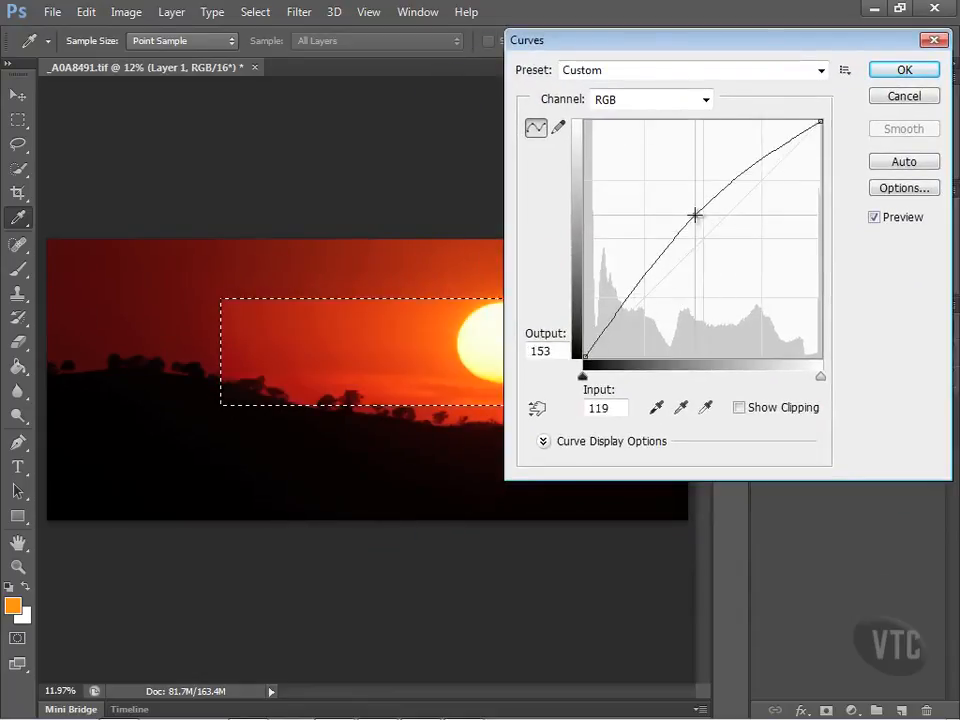
click(900, 97)
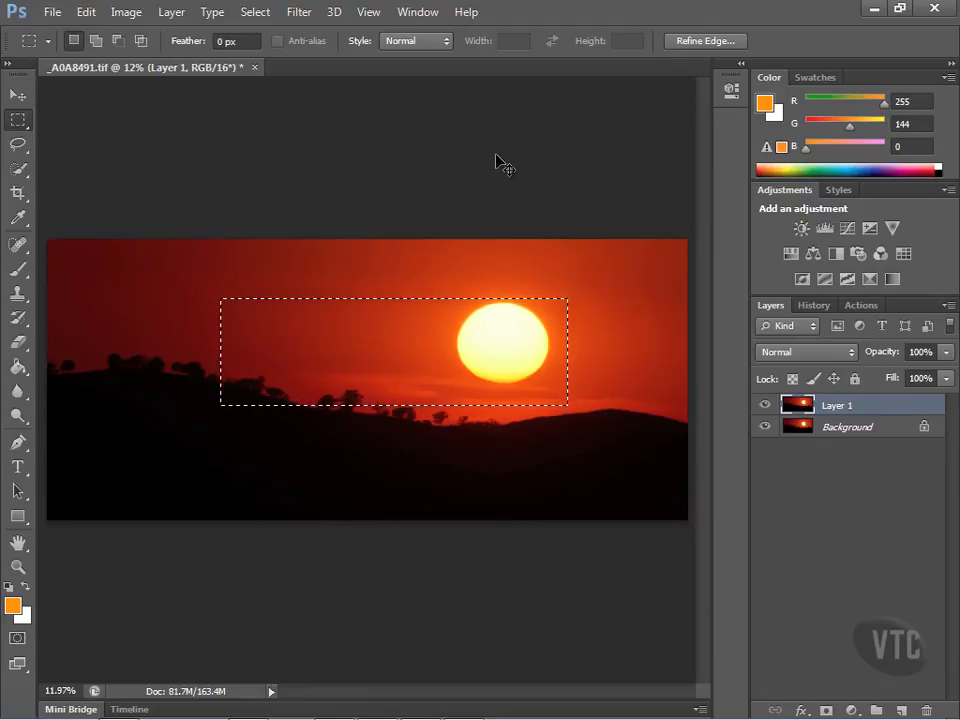
Copy the selected rectangle to a new layer and view it alone by temporarily hiding Layer 1 and the Background
key(ctrl+j)
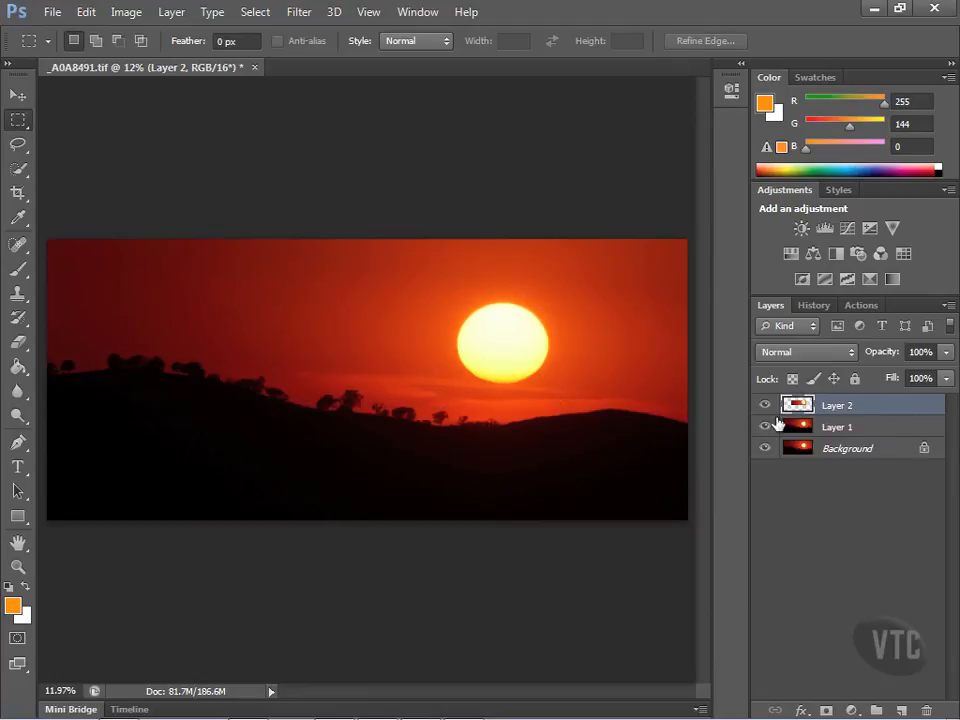
click(765, 448)
click(765, 426)
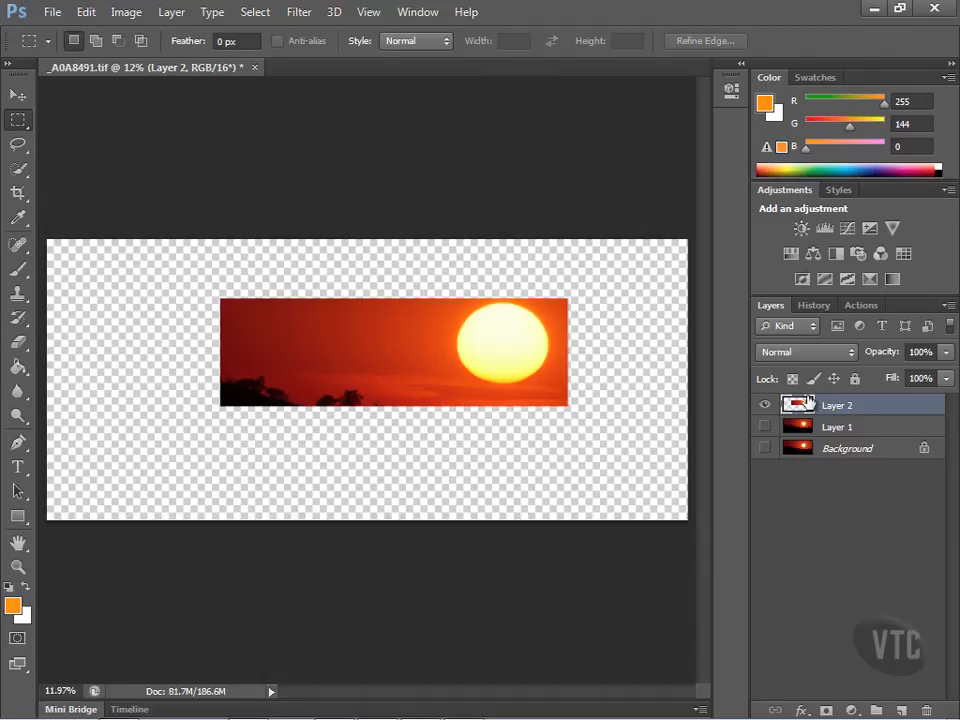
click(765, 426)
click(765, 448)
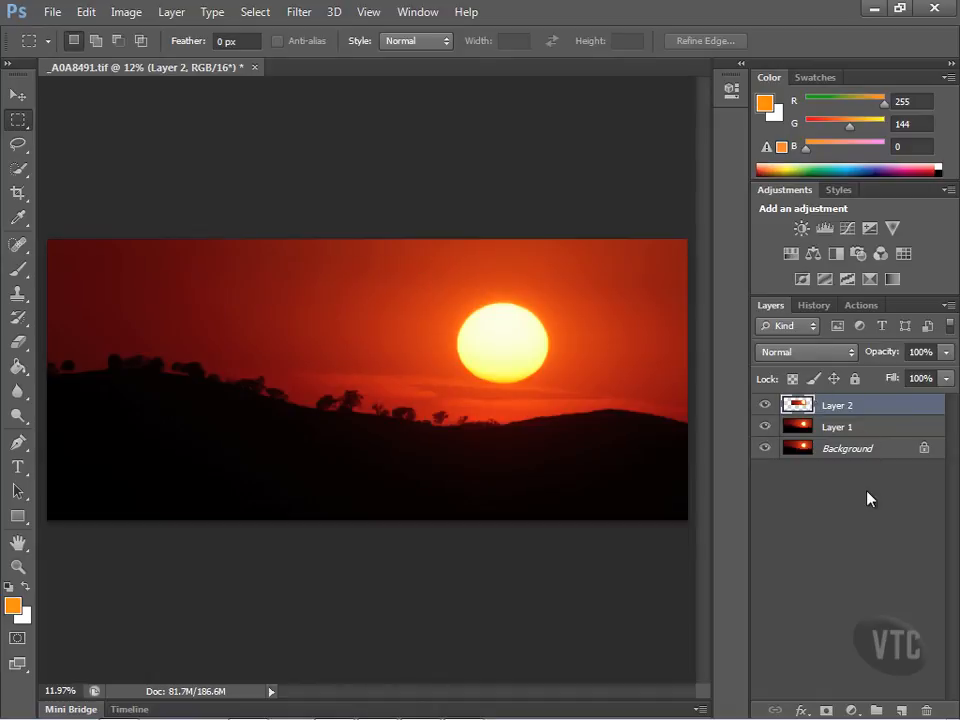
Add an empty layer and fill a rectangular selection reaching from the hillside trees into the sun with the orange foreground color
click(902, 711)
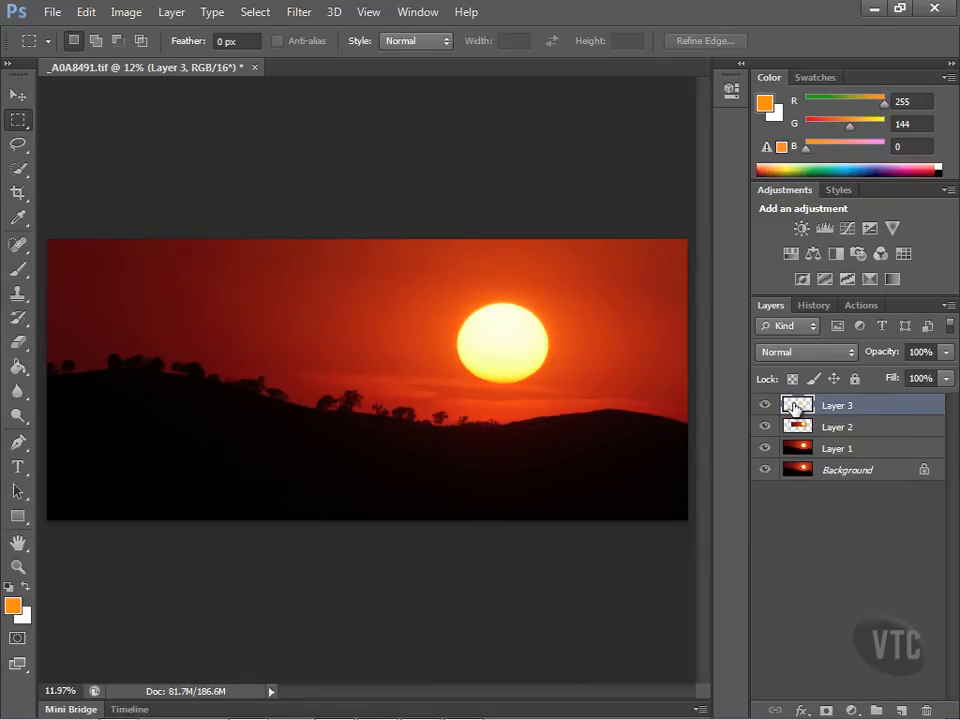
drag(263, 301, 515, 435)
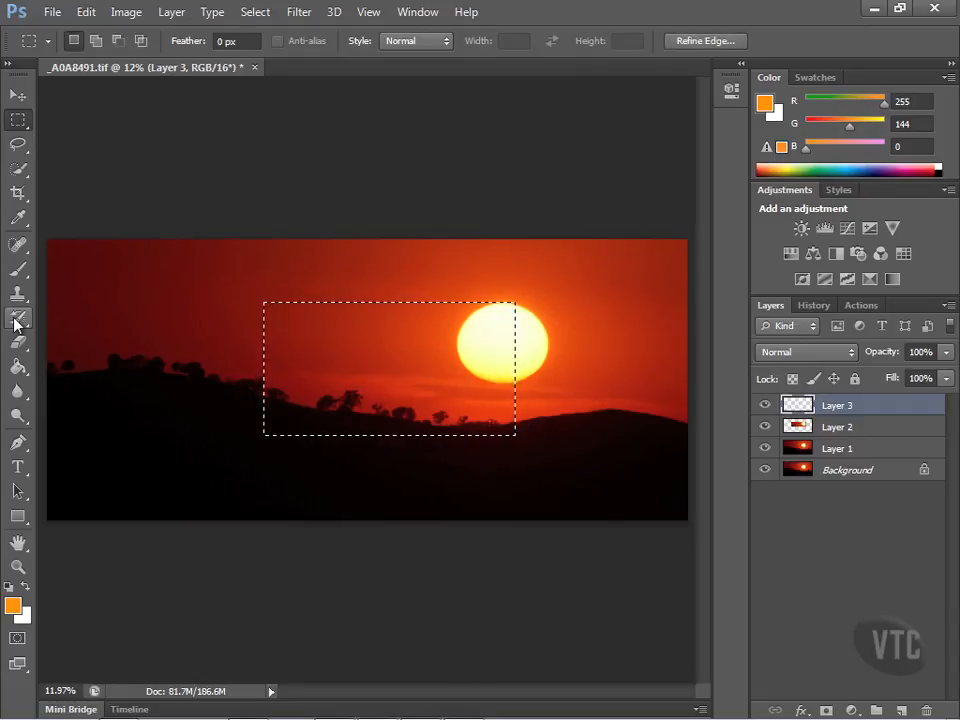
click(18, 367)
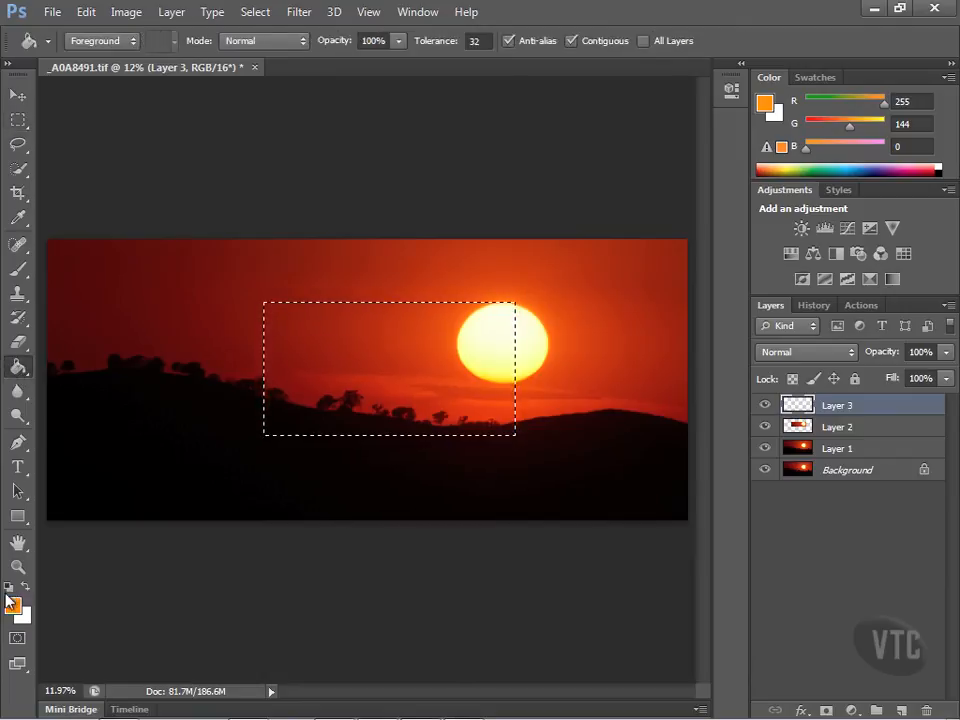
click(387, 330)
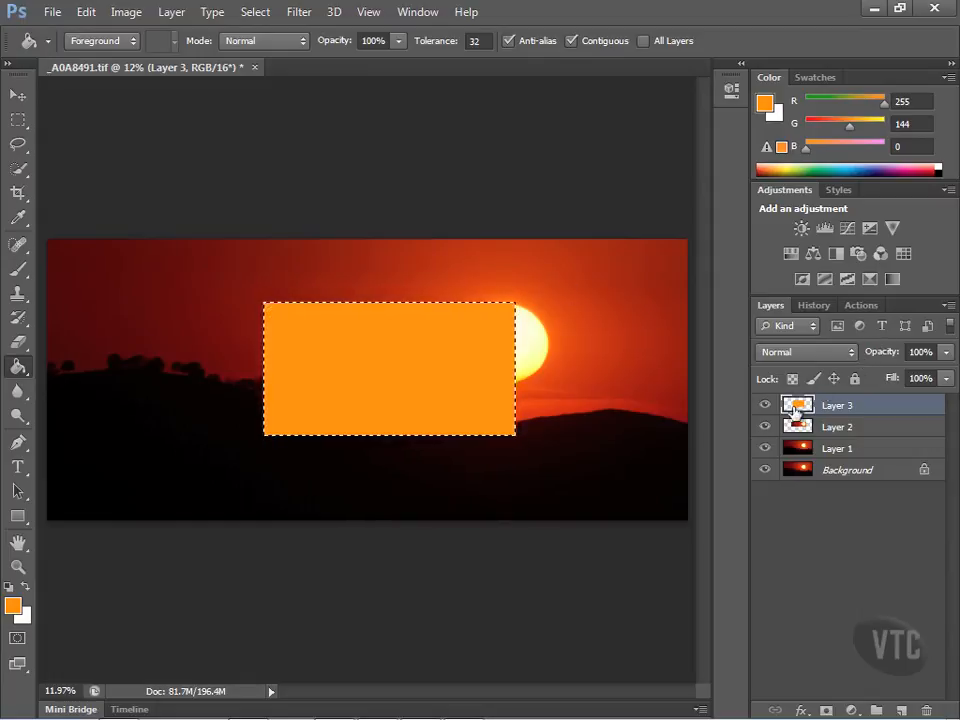
Hide Layer 2 and set the blend mode of Layer 3 to Soft Light
click(766, 427)
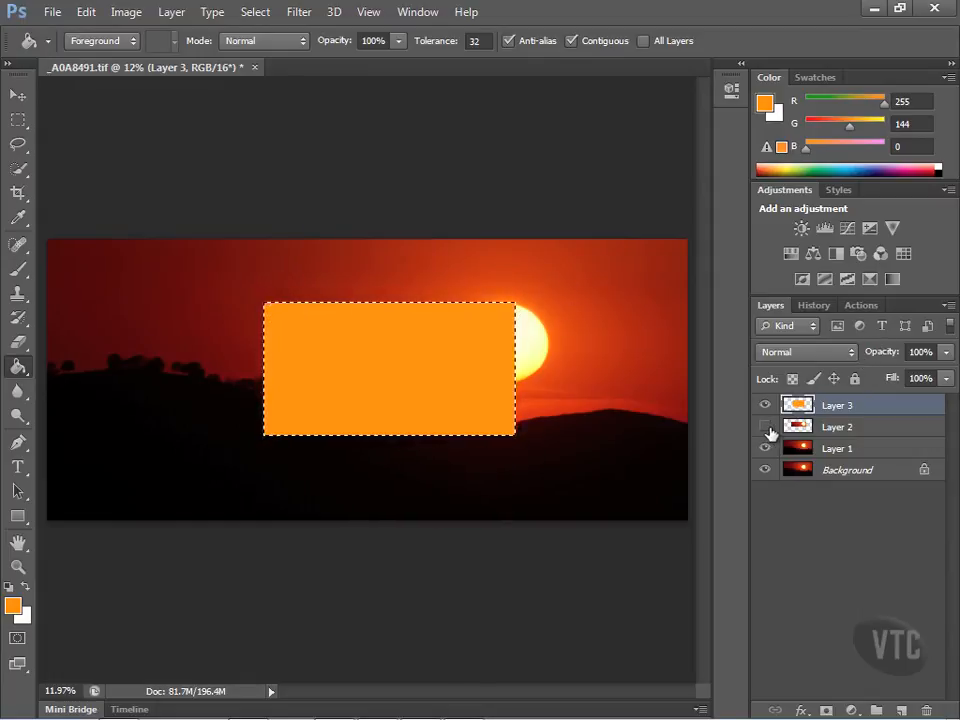
click(846, 427)
click(836, 406)
click(852, 353)
click(818, 248)
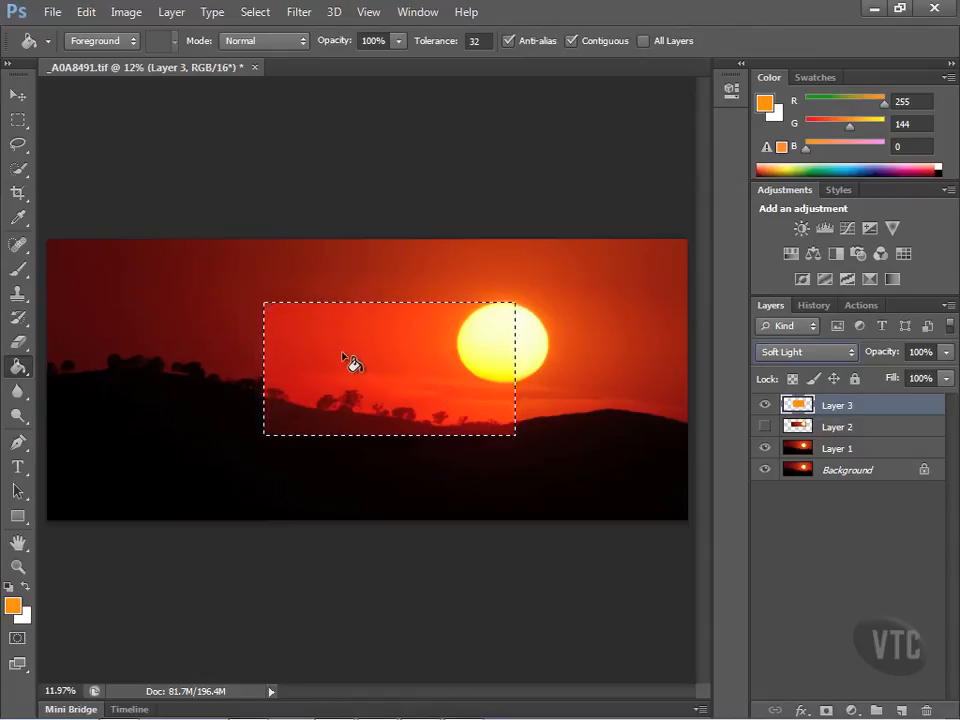
Draw an upright elliptical marquee selection over the trees on the ridge, beside the orange rectangle
click(19, 122)
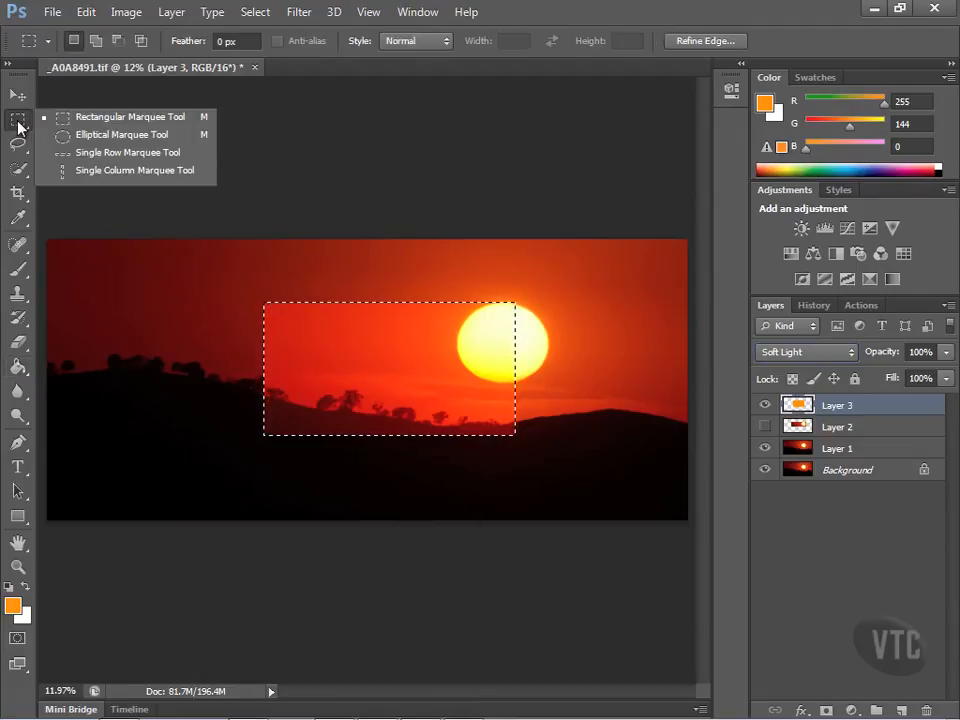
click(96, 139)
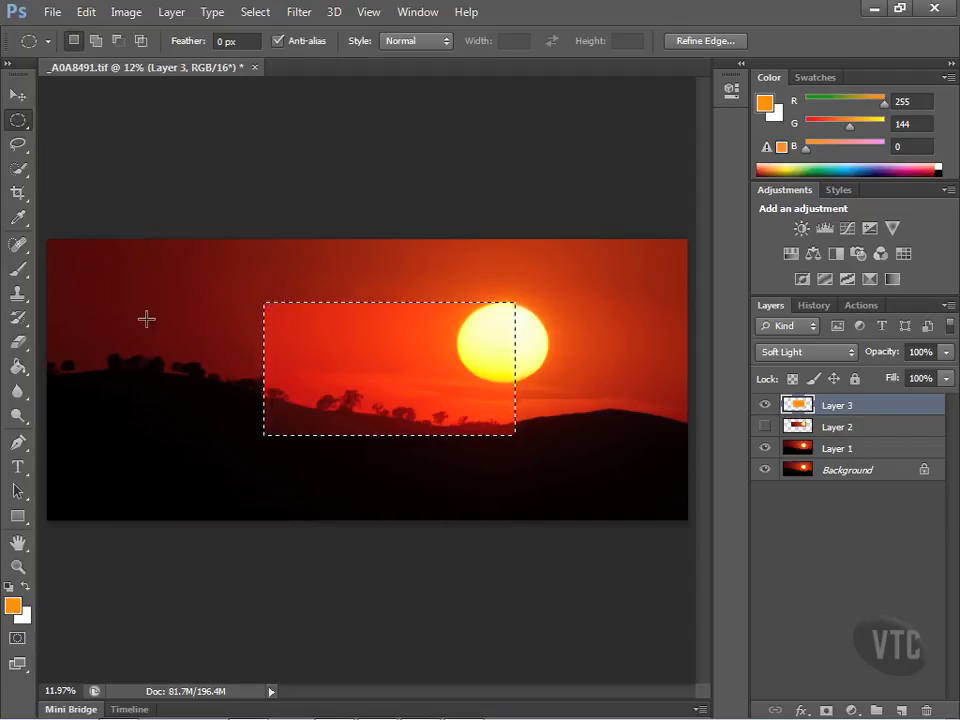
drag(122, 312, 203, 412)
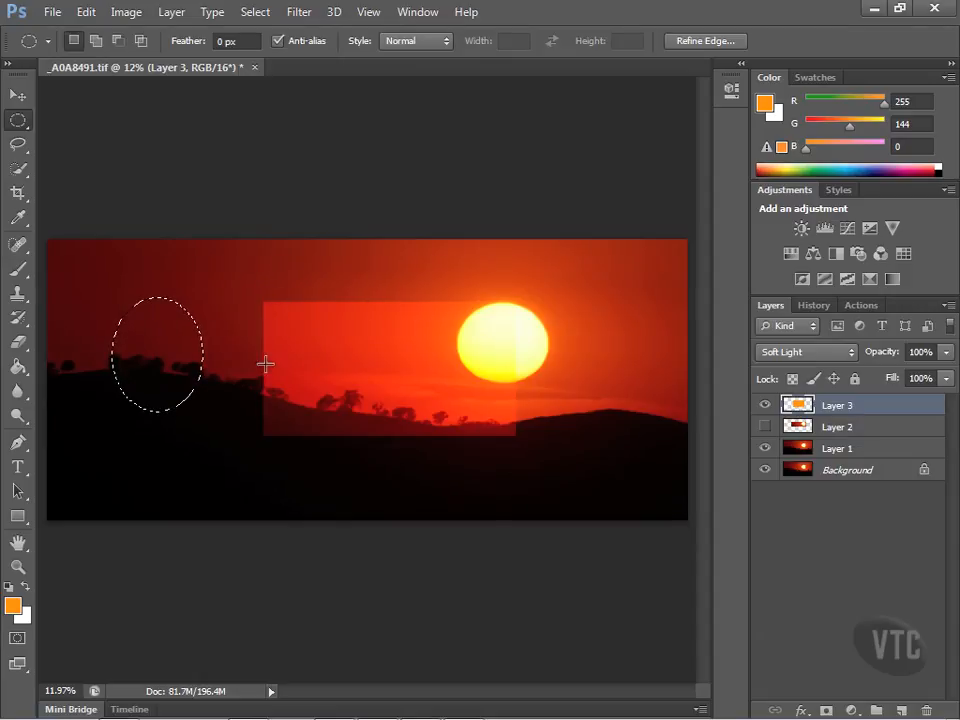
Set the marquee feather to 10 px and draw a nearly circular selection overlapping the orange rectangle's left edge
click(196, 42)
text(10)
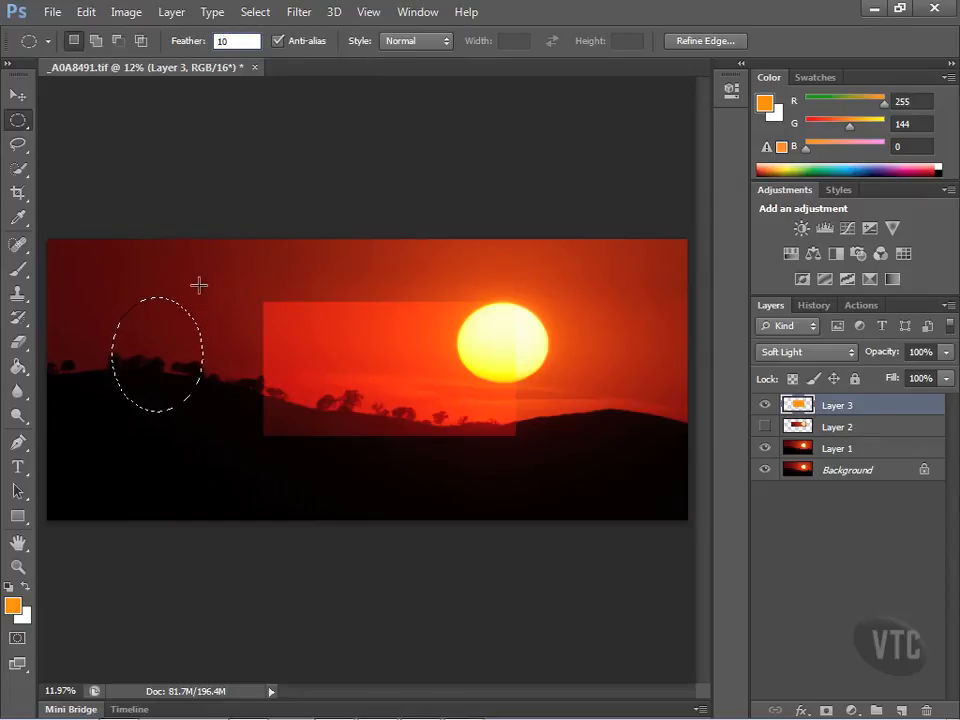
drag(197, 283, 352, 429)
Delete Layer 3 and Layer 2, confirming each deletion
click(838, 449)
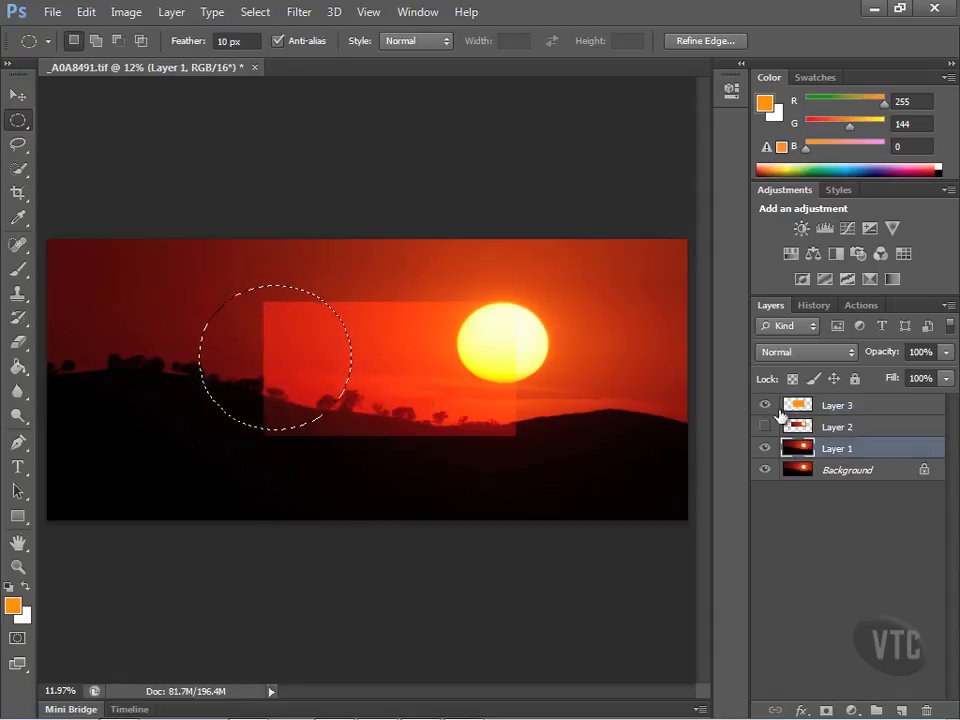
click(888, 407)
right_click(888, 408)
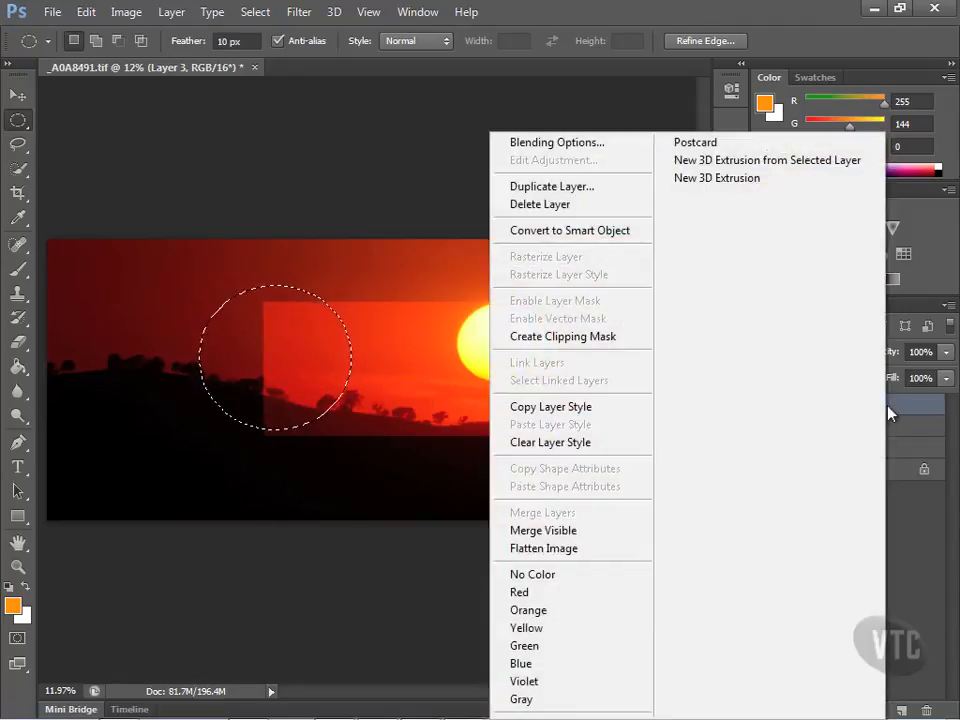
click(630, 206)
click(445, 283)
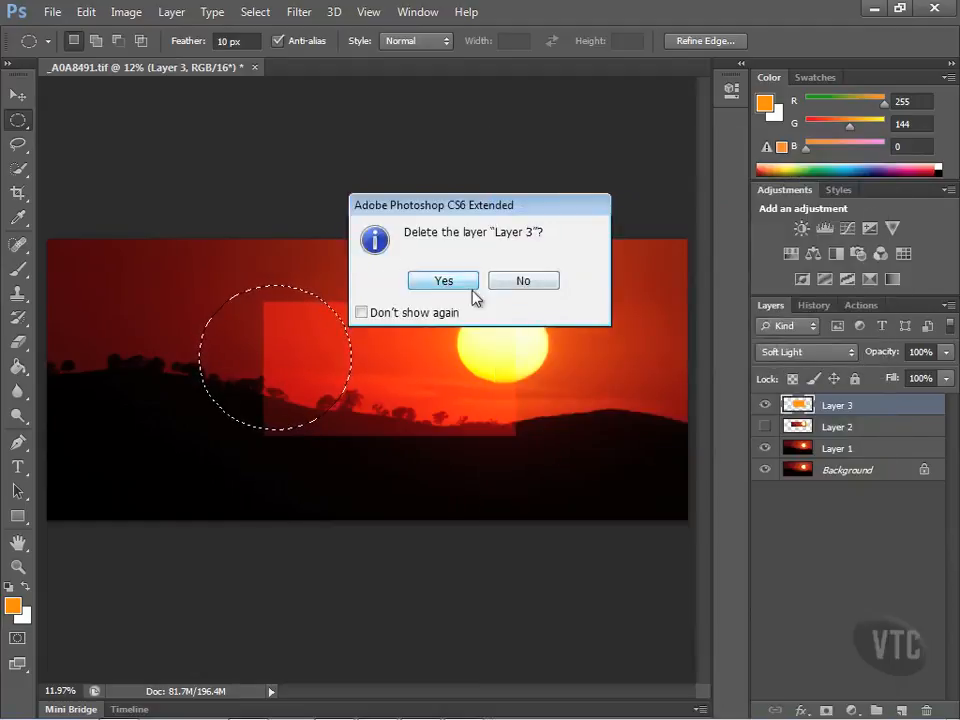
right_click(829, 405)
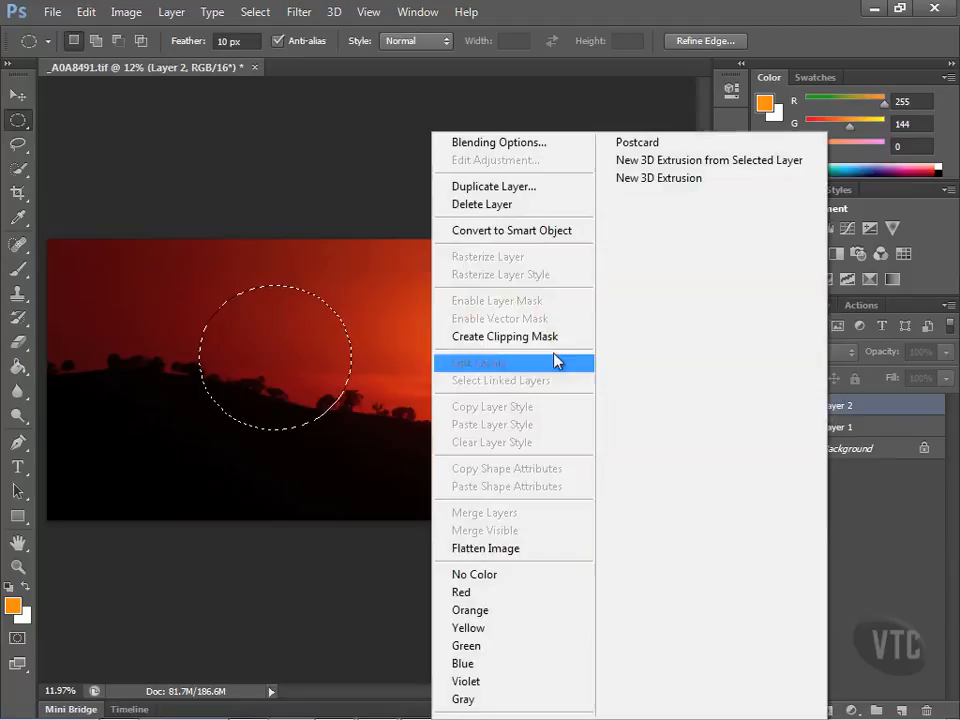
click(530, 205)
click(481, 280)
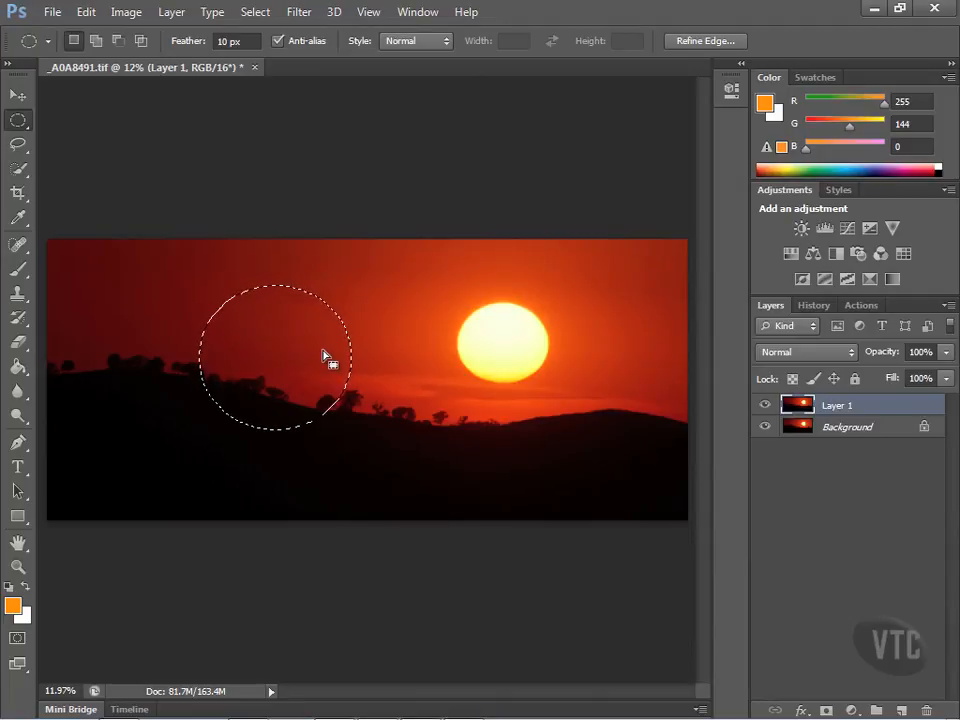
Copy the feathered circle from Layer 1 to a new layer and hide Layer 1 and the Background to view it alone
key(ctrl+j)
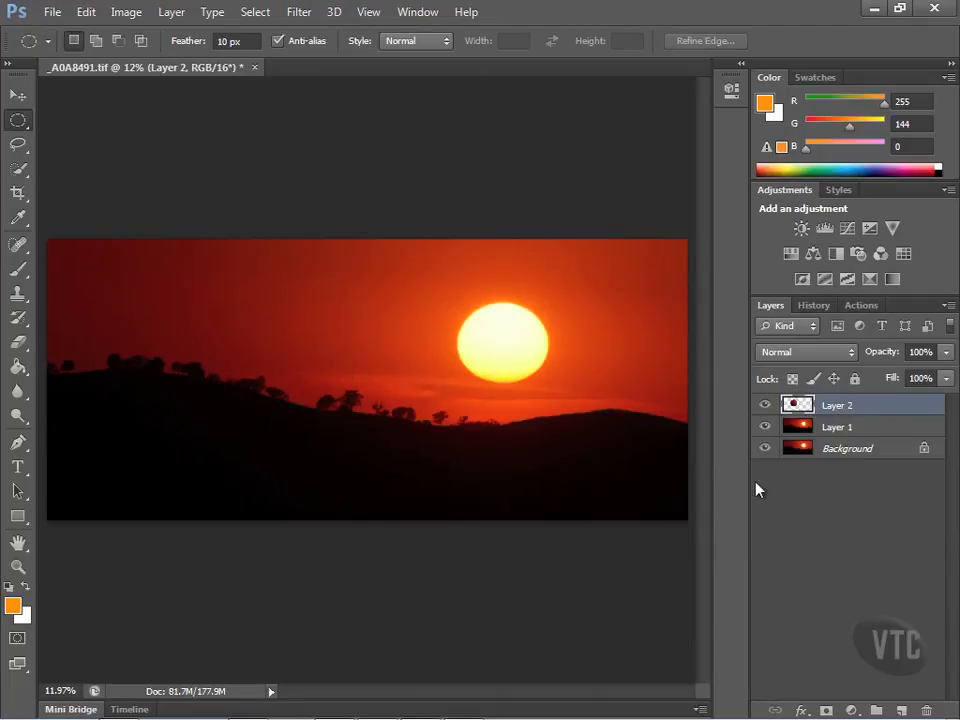
click(764, 448)
click(765, 427)
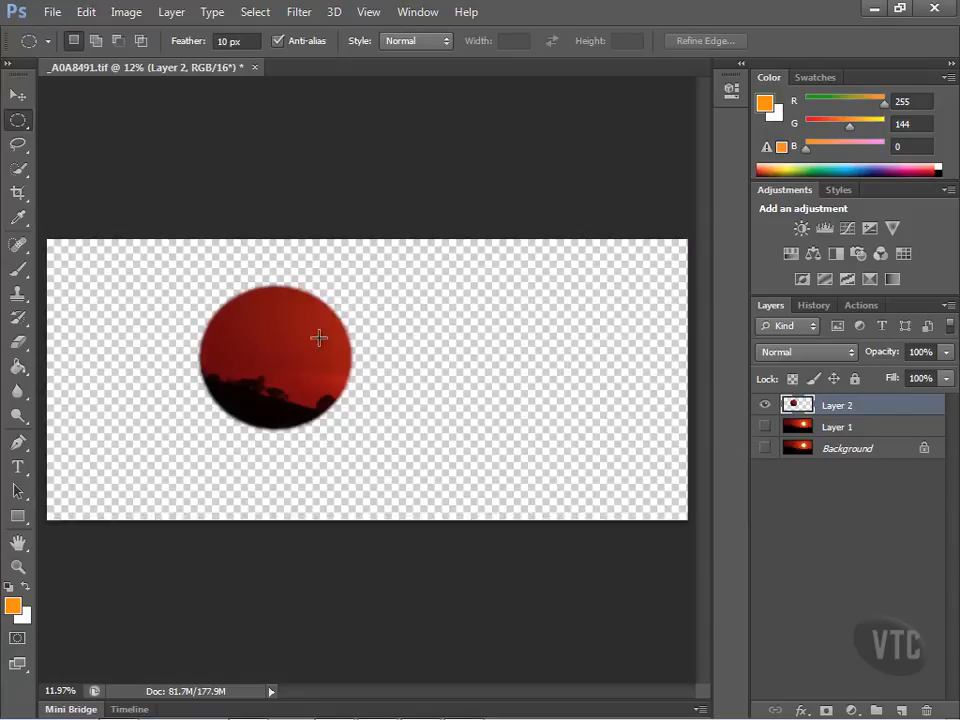
Revert the document's history to the first Elliptical Marquee state
click(824, 306)
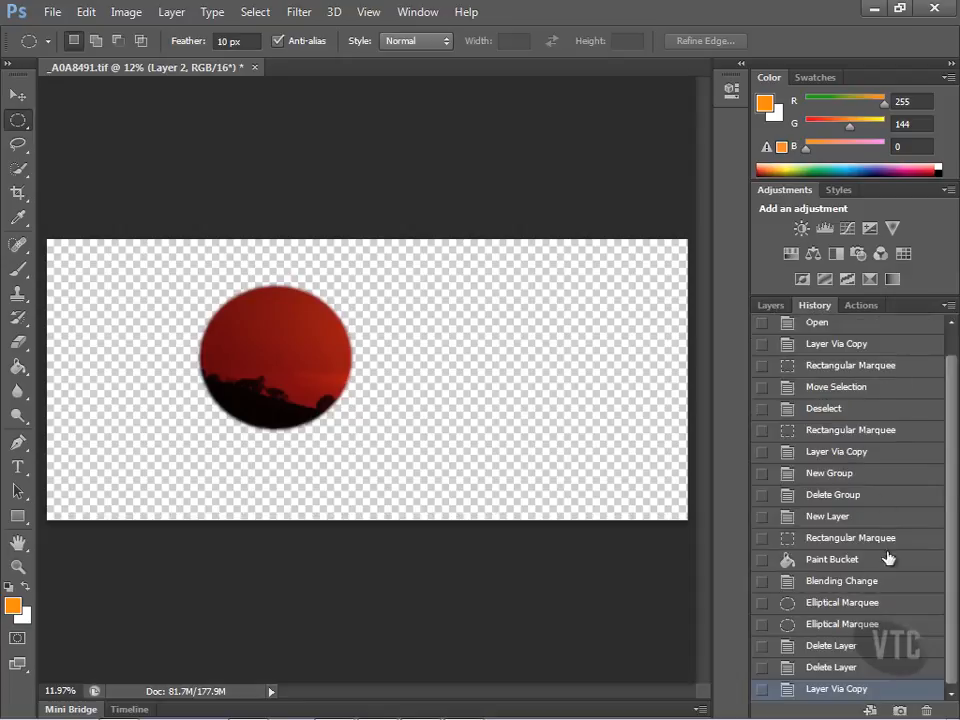
click(860, 645)
click(857, 624)
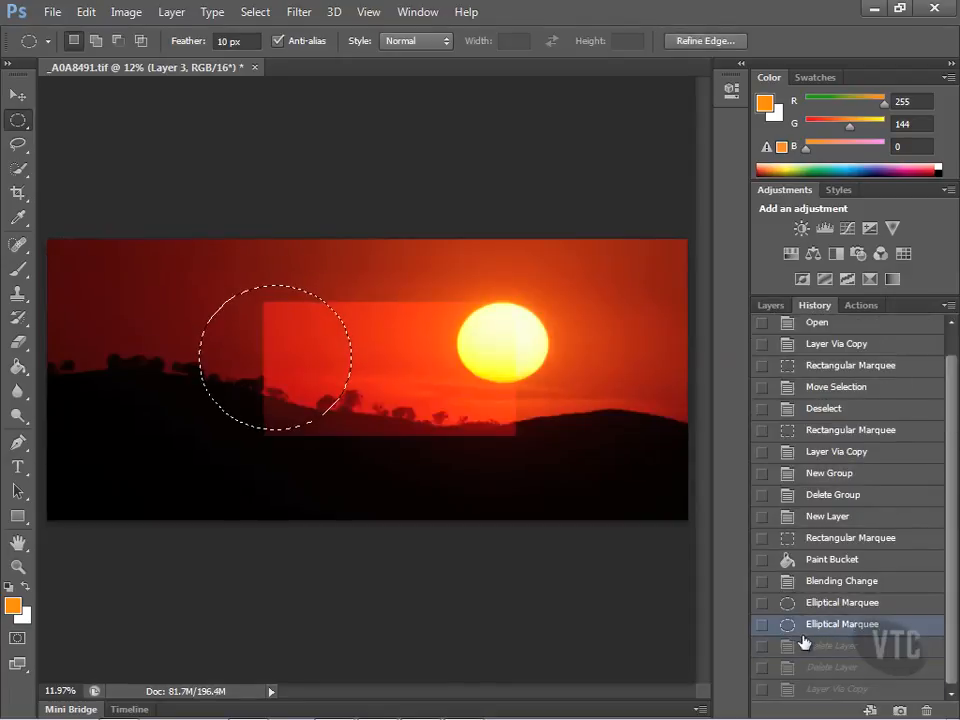
click(795, 603)
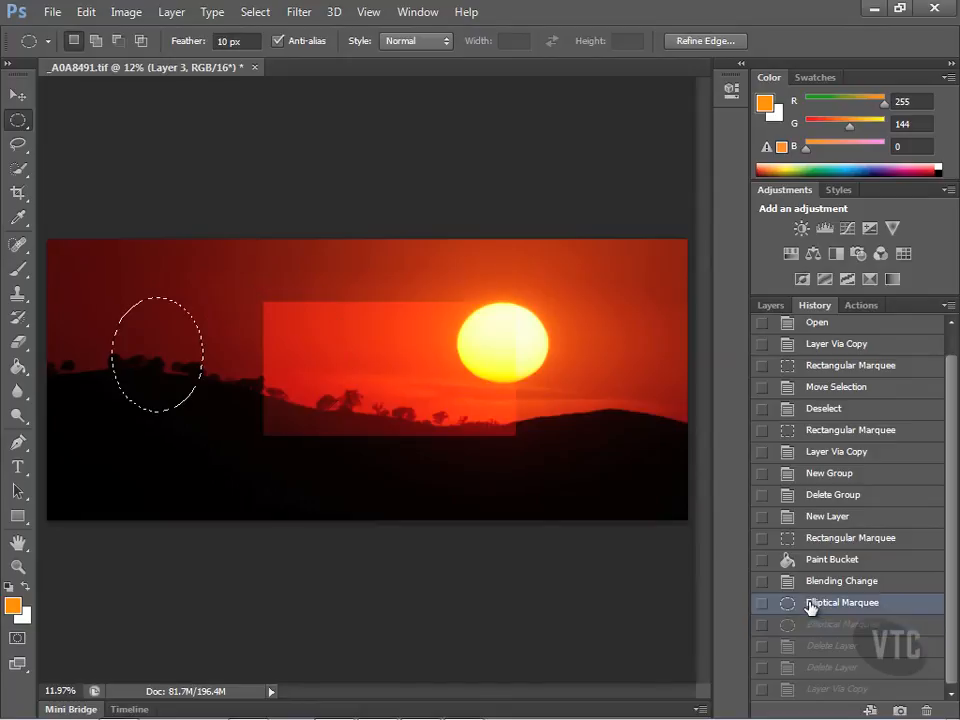
Set the marquee feather to 30 px and draw a large, nearly circular selection on Layer 1 across the sky and hillside trees
click(230, 41)
text(30)
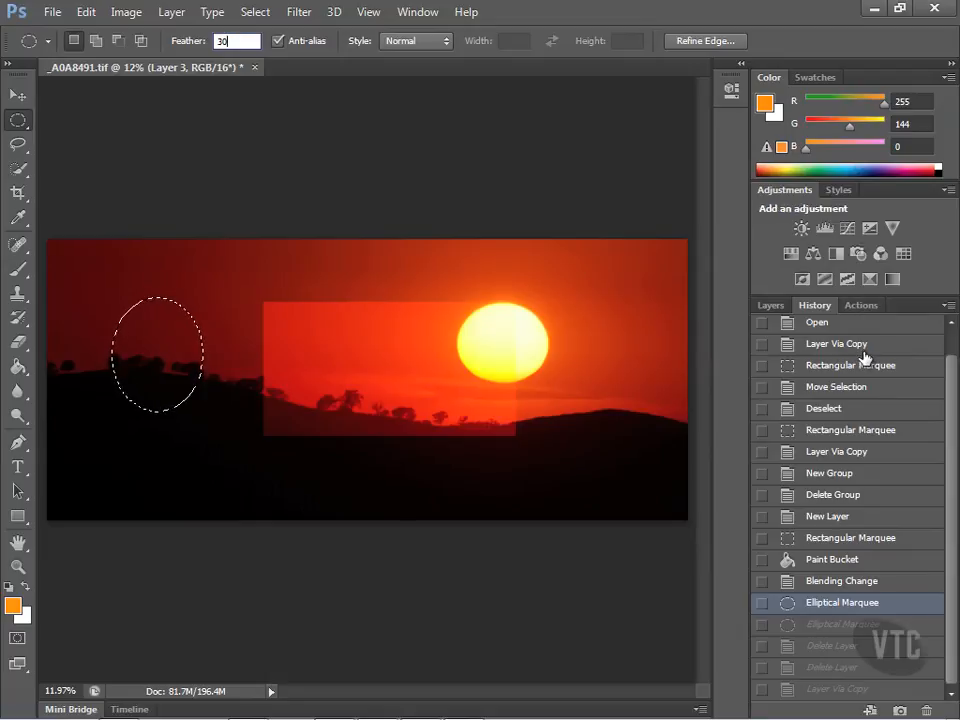
click(781, 306)
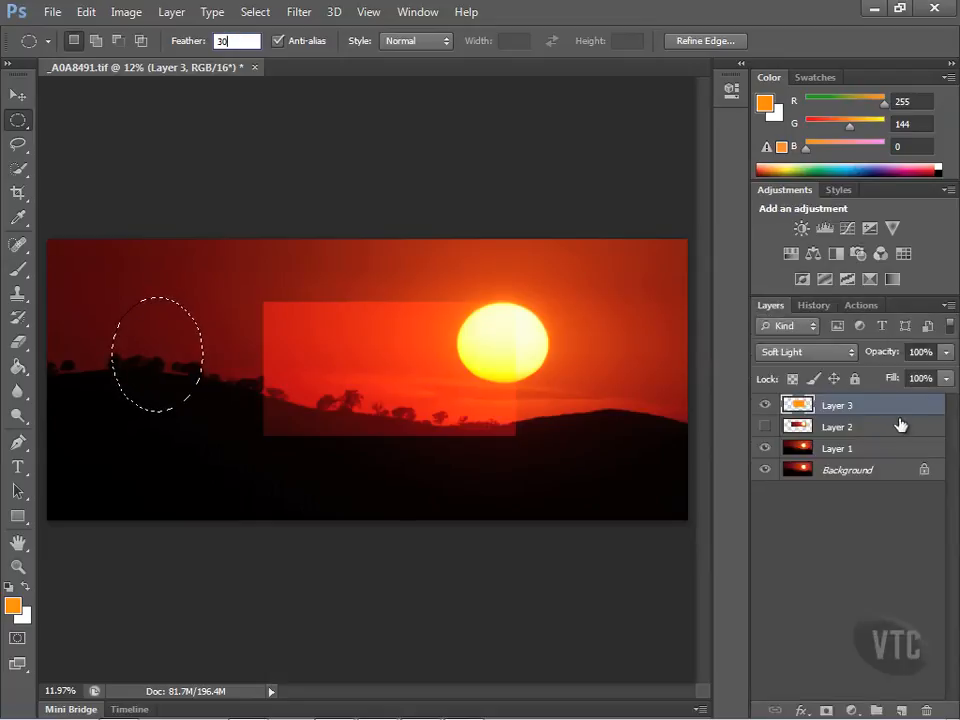
click(852, 450)
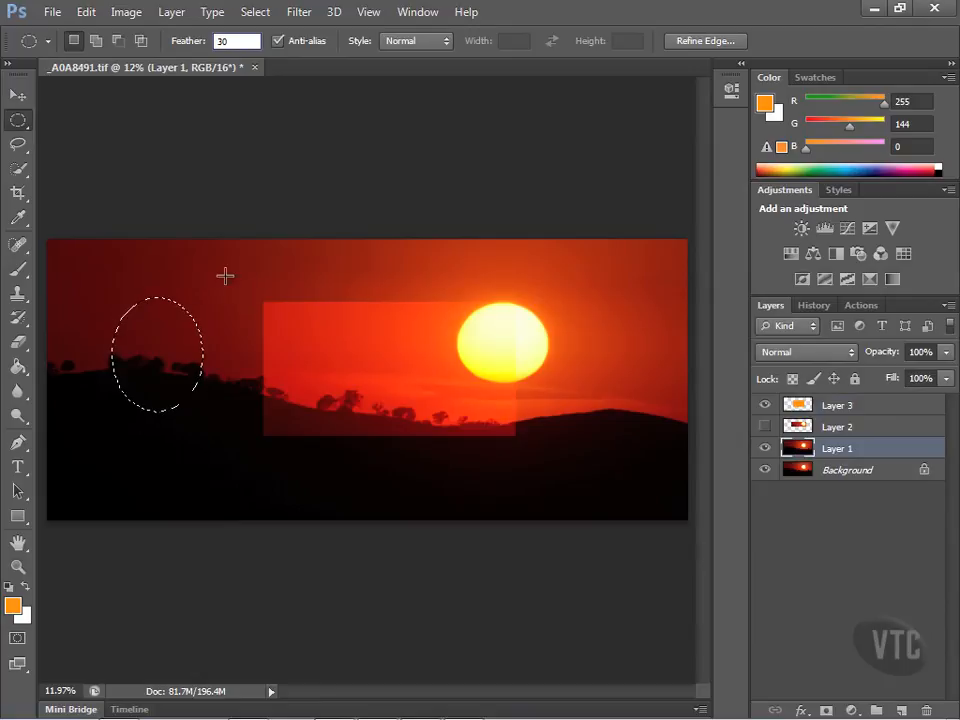
drag(199, 268, 366, 439)
Copy the feathered circle to a new layer and view it alone by hiding Layer 3, Layer 1 and the Background
key(ctrl+j)
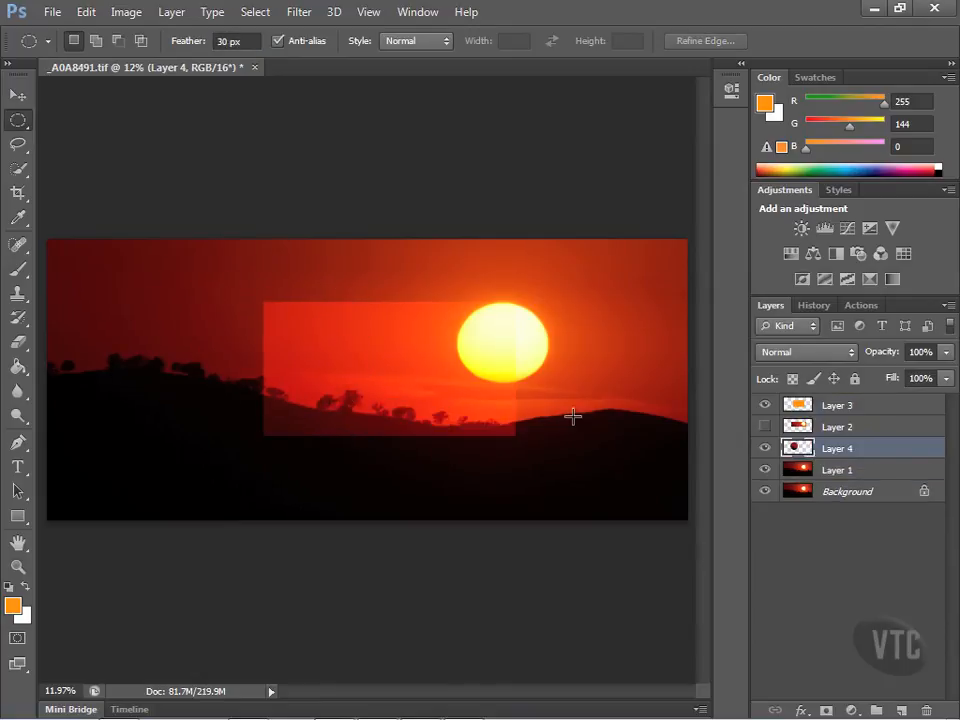
click(765, 404)
click(766, 490)
click(765, 471)
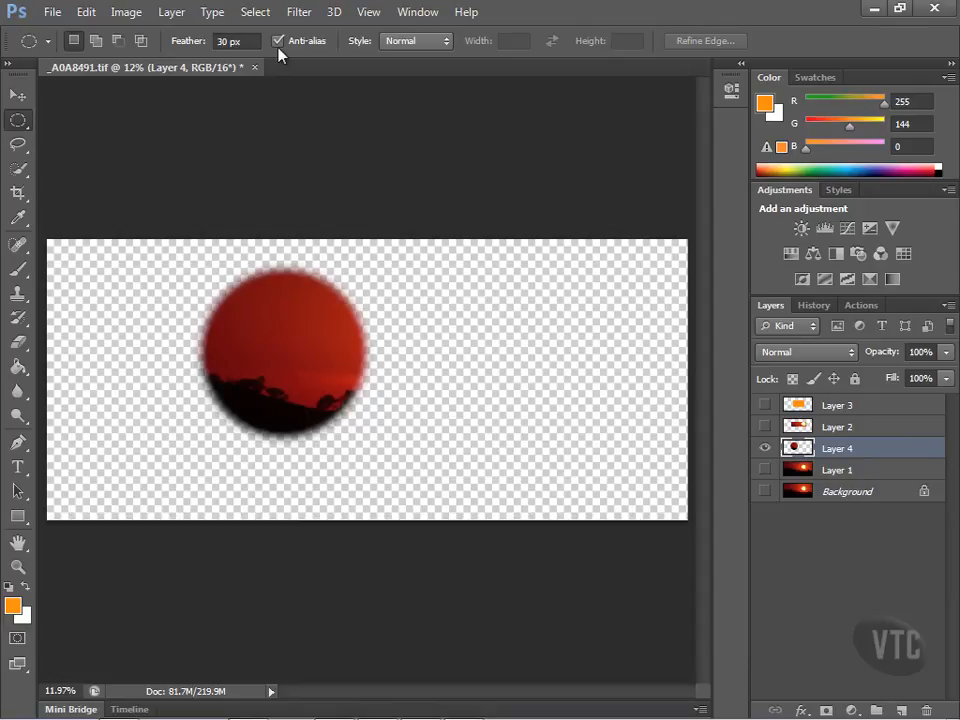
click(446, 45)
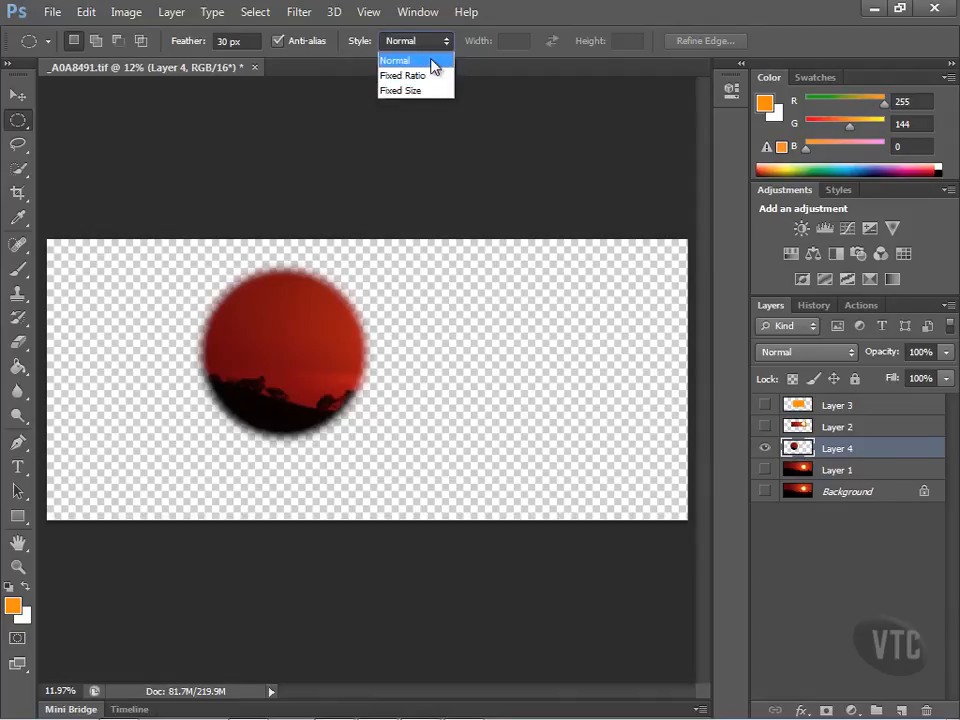
click(435, 60)
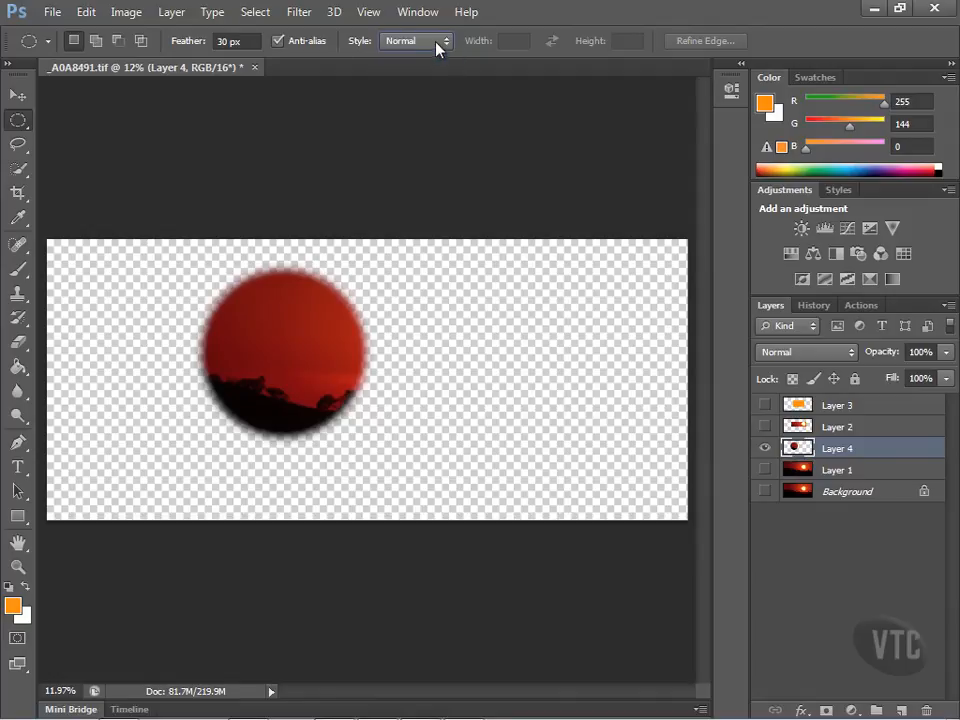